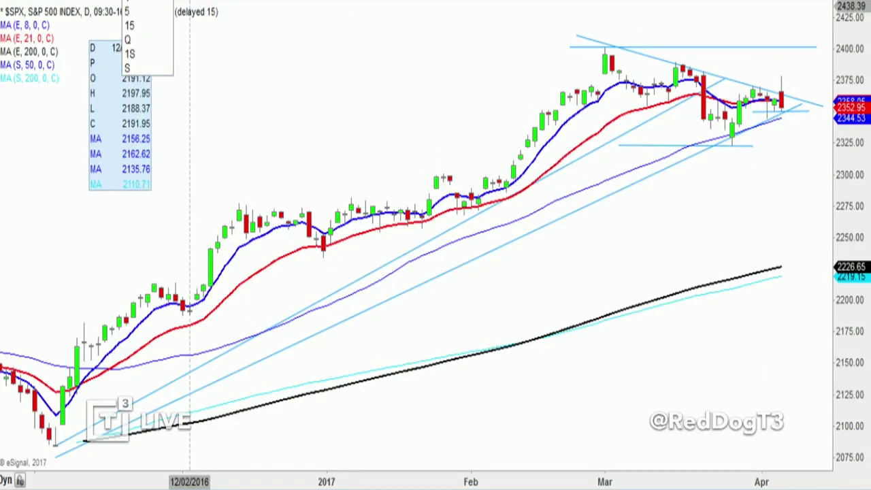
Switch the S&P 500 to 5-minute candles and draw a steep downtrend line from the 14:00 high to near 2350.
{"action": "left_click", "coordinate": [129, 12]}
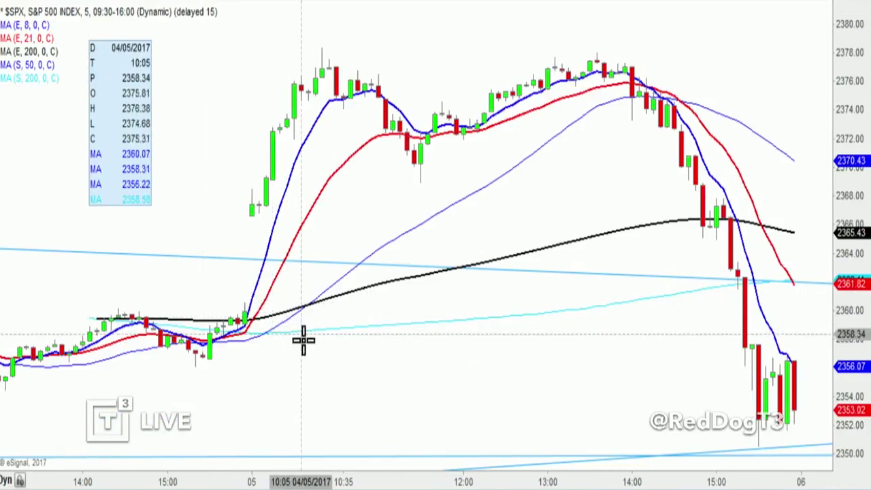
{"action": "scroll", "coordinate": [301, 365], "scroll_direction": "down", "scroll_amount": 3}
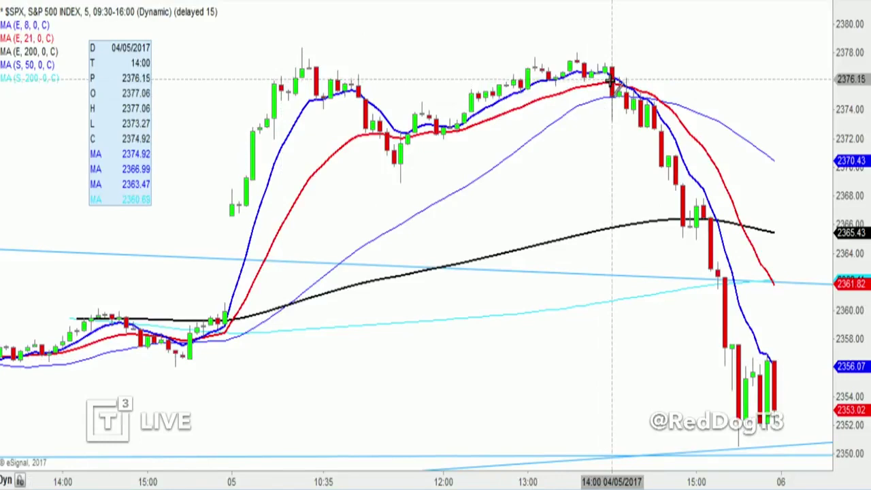
{"action": "mouse_move", "coordinate": [610, 116]}
{"action": "left_mouse_down"}
{"action": "mouse_move", "coordinate": [618, 402]}
{"action": "mouse_move", "coordinate": [636, 424]}
{"action": "left_mouse_up"}
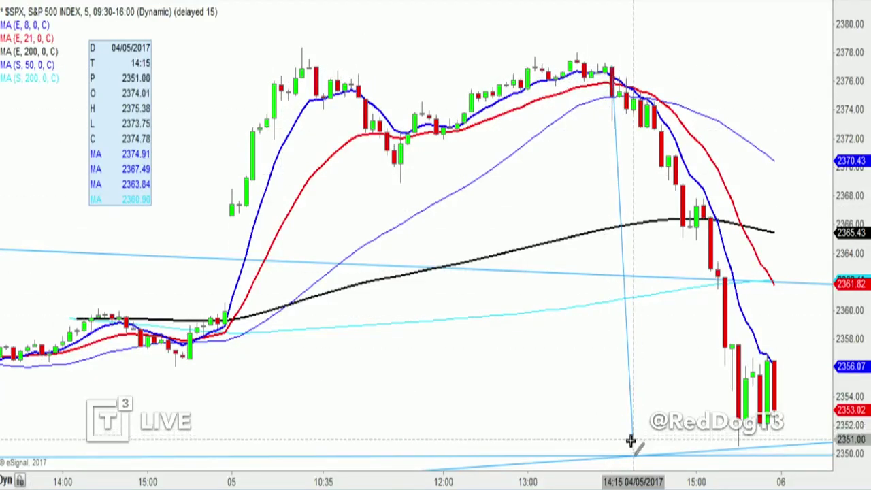
{"action": "left_click_drag", "start_coordinate": [630, 449], "coordinate": [631, 450]}
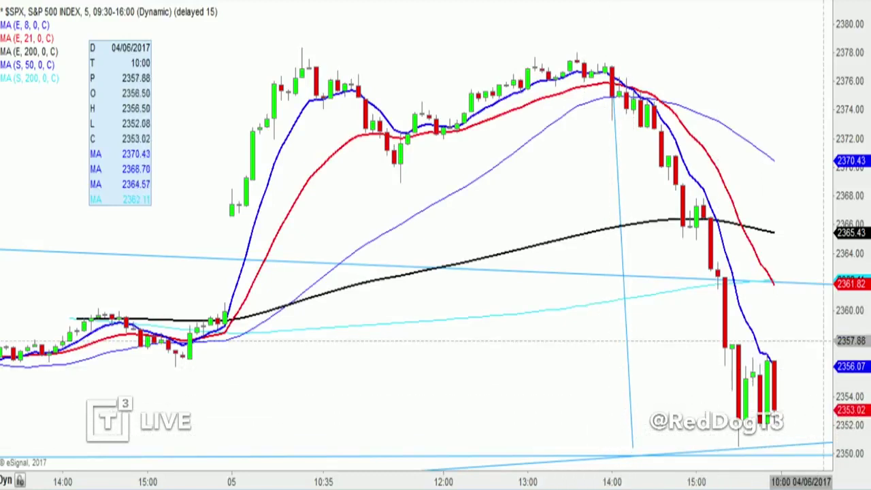
{"action": "left_click_drag", "start_coordinate": [846, 242], "coordinate": [763, 293]}
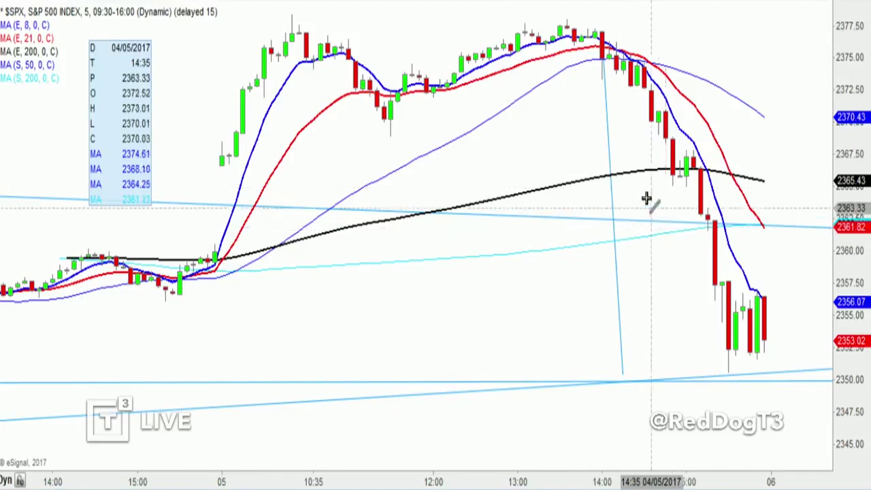
Draw short lines near the 2366 and 2362 levels.
{"action": "left_click_drag", "start_coordinate": [708, 165], "coordinate": [820, 196]}
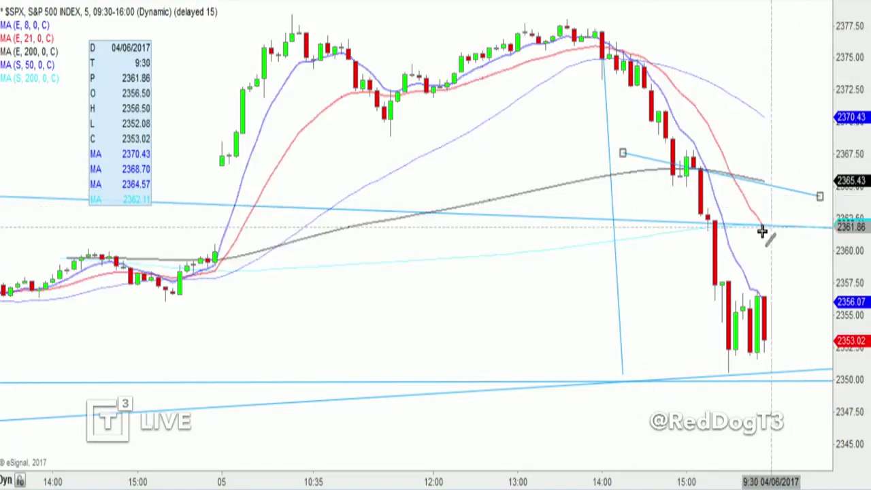
{"action": "left_click_drag", "start_coordinate": [684, 218], "coordinate": [813, 231]}
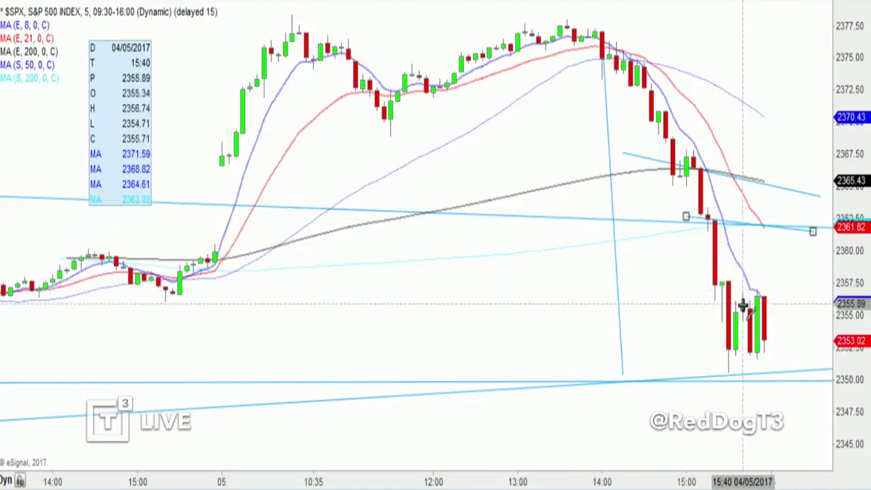
{"action": "left_click_drag", "start_coordinate": [567, 303], "coordinate": [569, 266]}
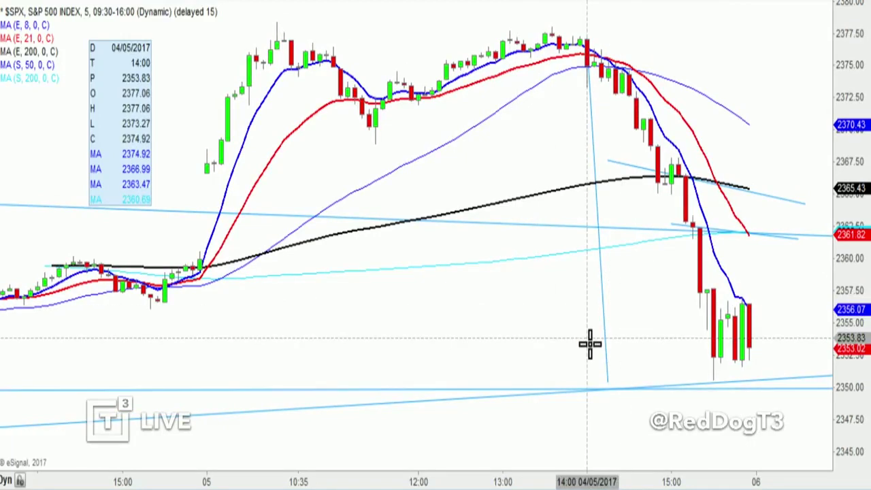
Load the SPY chart and draw a steep downtrend line from the 14:00 high.
{"action": "type", "text": "SPY"}
{"action": "key", "text": "Return"}
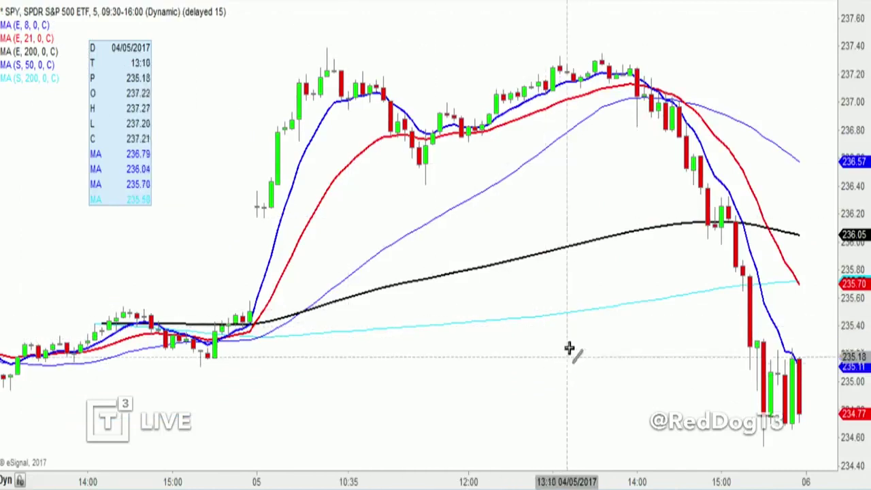
{"action": "left_click_drag", "start_coordinate": [630, 87], "coordinate": [812, 423]}
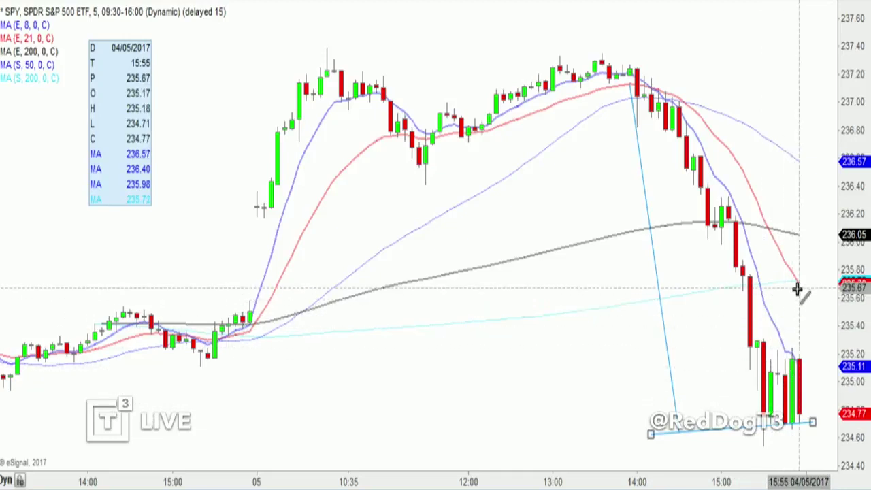
{"action": "left_click", "coordinate": [663, 225]}
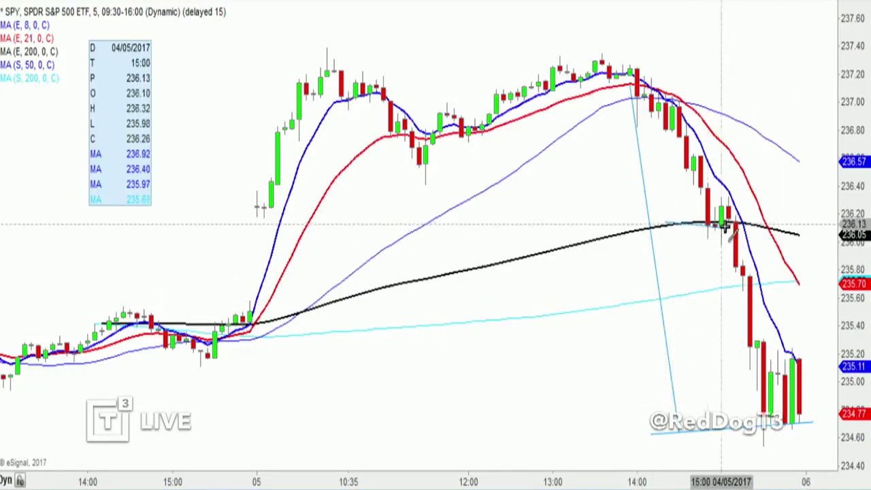
Add short lines at the 236.05 moving average and near 235.70.
{"action": "left_click", "coordinate": [819, 235]}
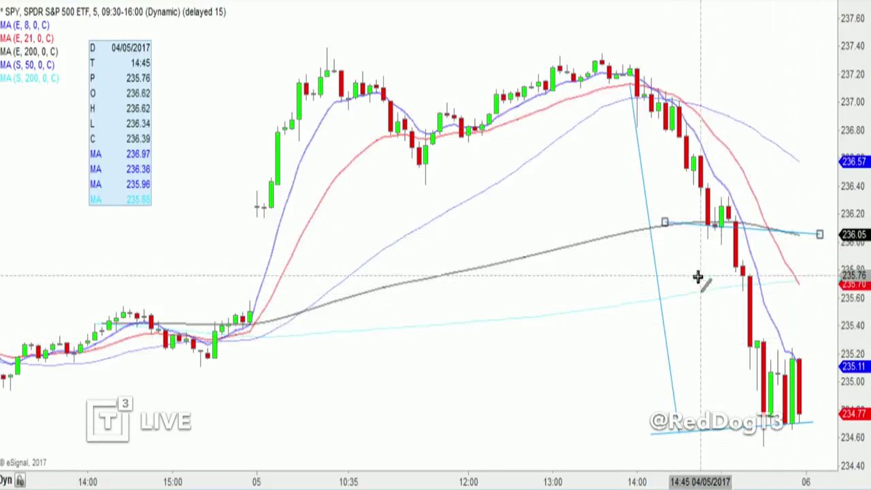
{"action": "left_click_drag", "start_coordinate": [700, 278], "coordinate": [812, 284]}
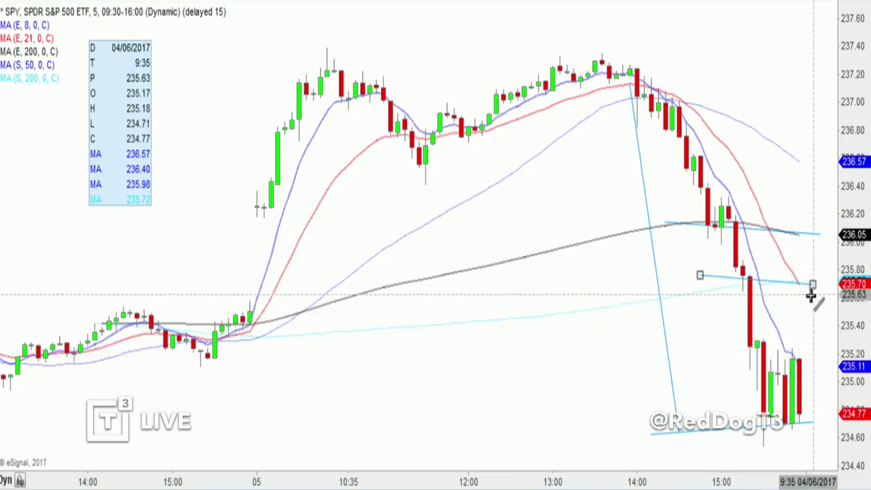
{"action": "left_click_drag", "start_coordinate": [577, 356], "coordinate": [470, 359]}
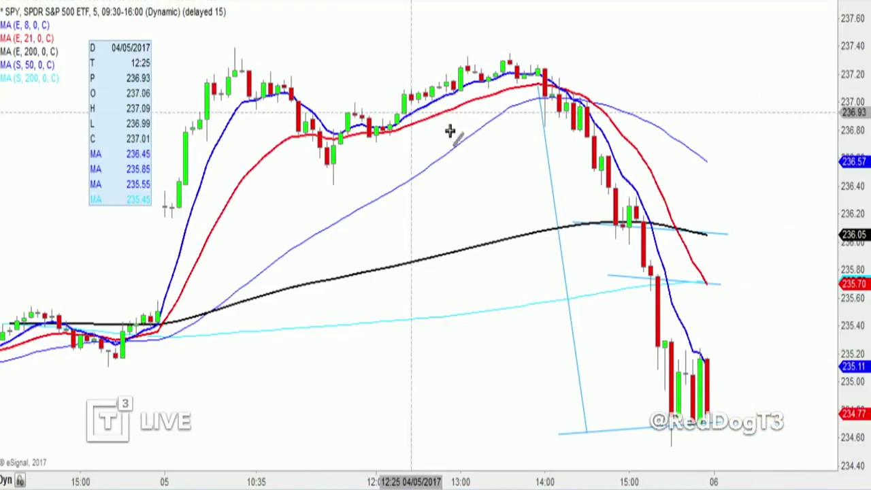
Draw two descending projection lines right of the last SPY bar, starting from the 235.70 line.
{"action": "left_click_drag", "start_coordinate": [721, 282], "coordinate": [805, 405]}
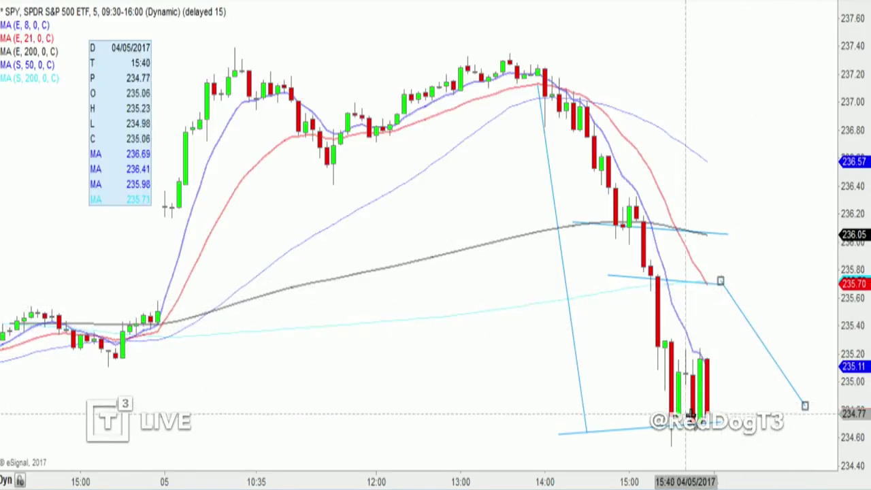
{"action": "left_click_drag", "start_coordinate": [756, 402], "coordinate": [779, 458]}
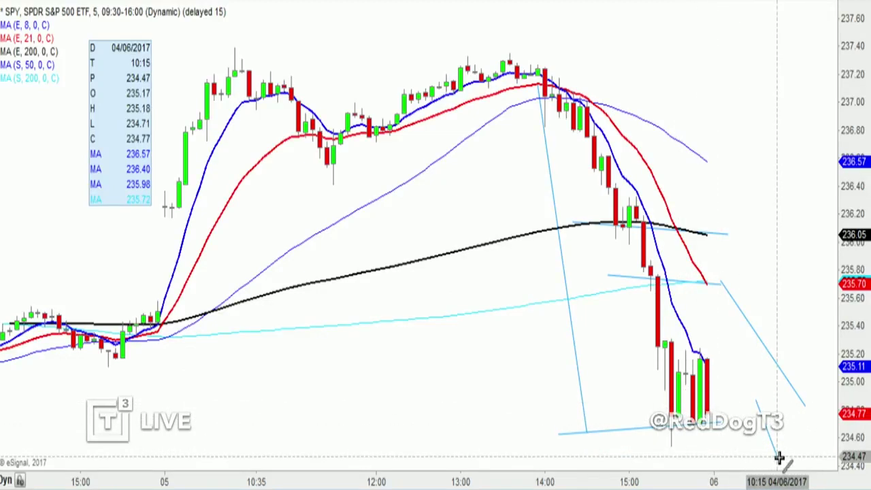
{"action": "left_click_drag", "start_coordinate": [779, 460], "coordinate": [776, 458]}
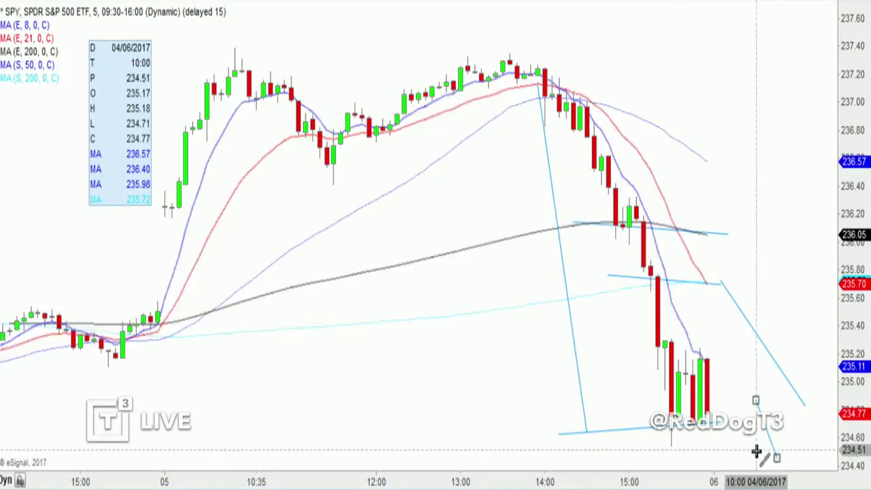
{"action": "right_click", "coordinate": [482, 408]}
{"action": "left_click", "coordinate": [447, 380]}
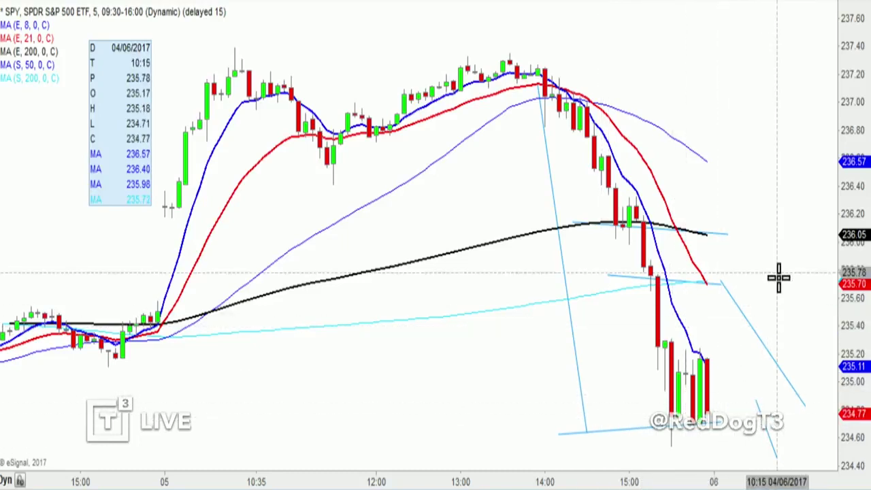
{"action": "left_click_drag", "start_coordinate": [822, 207], "coordinate": [797, 165]}
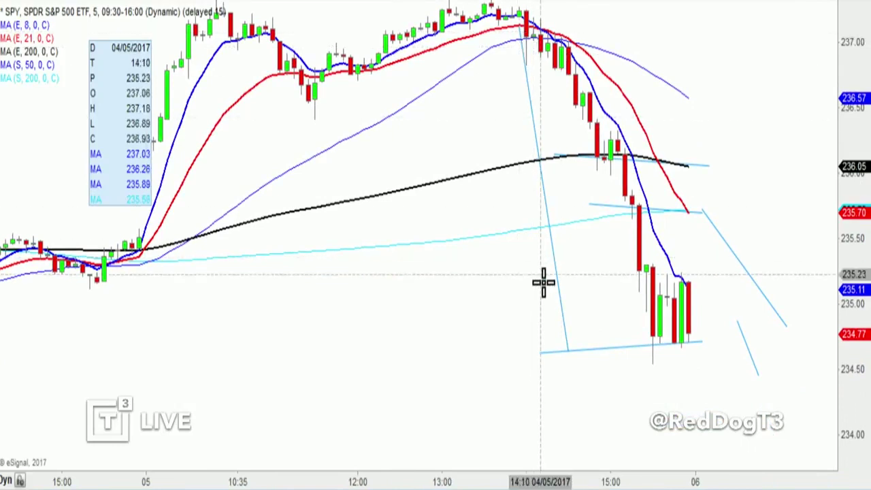
Set SPY to the daily interval and zoom the candles to late February through early April.
{"action": "right_click", "coordinate": [414, 295]}
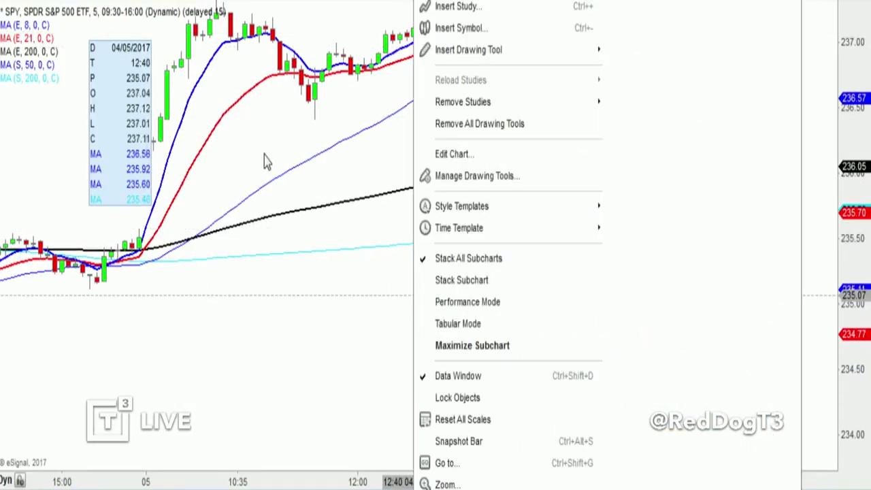
{"action": "left_click", "coordinate": [263, 301]}
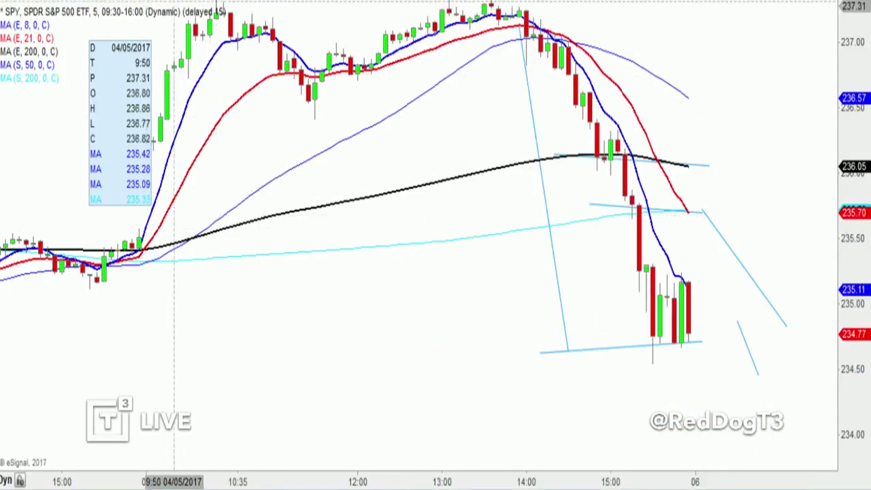
{"action": "key", "text": "Return"}
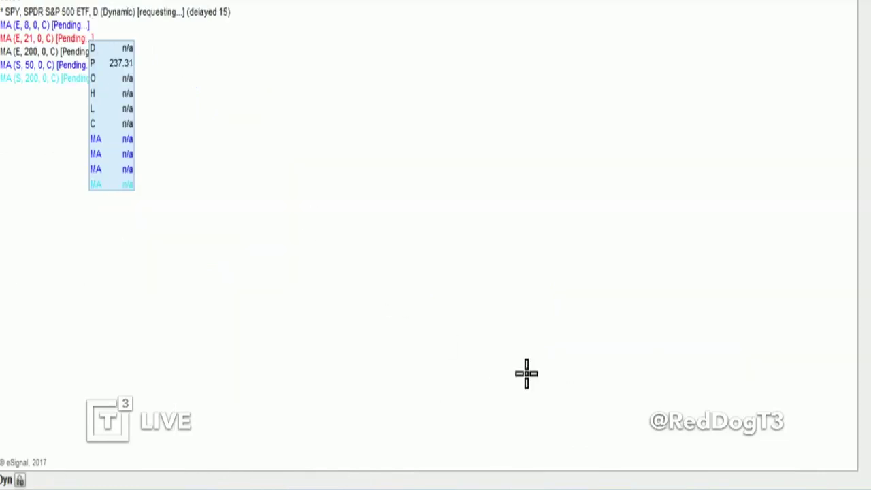
{"action": "scroll", "coordinate": [704, 482], "scroll_direction": "up", "scroll_amount": 5}
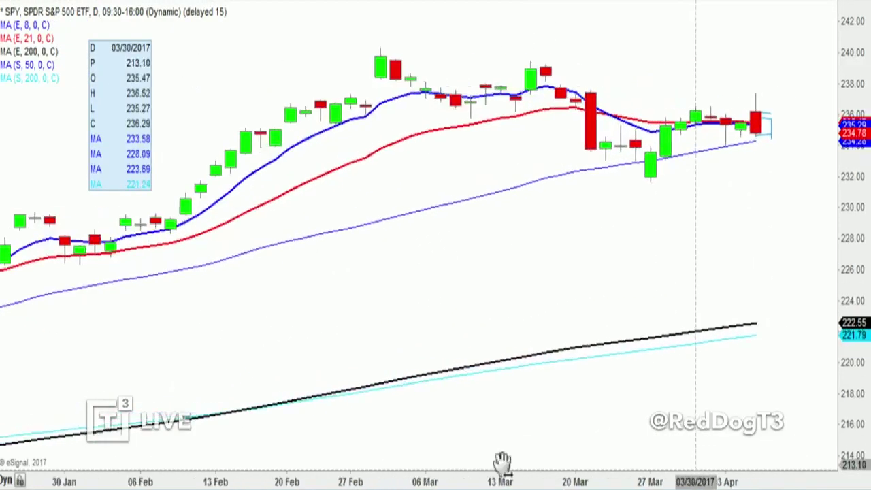
{"action": "left_click_drag", "start_coordinate": [863, 391], "coordinate": [850, 285]}
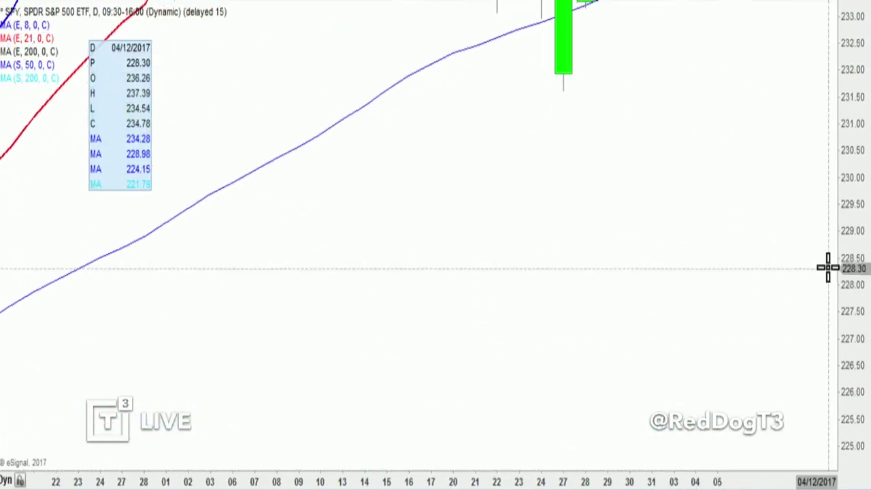
{"action": "scroll", "coordinate": [721, 389], "scroll_direction": "up", "scroll_amount": 2}
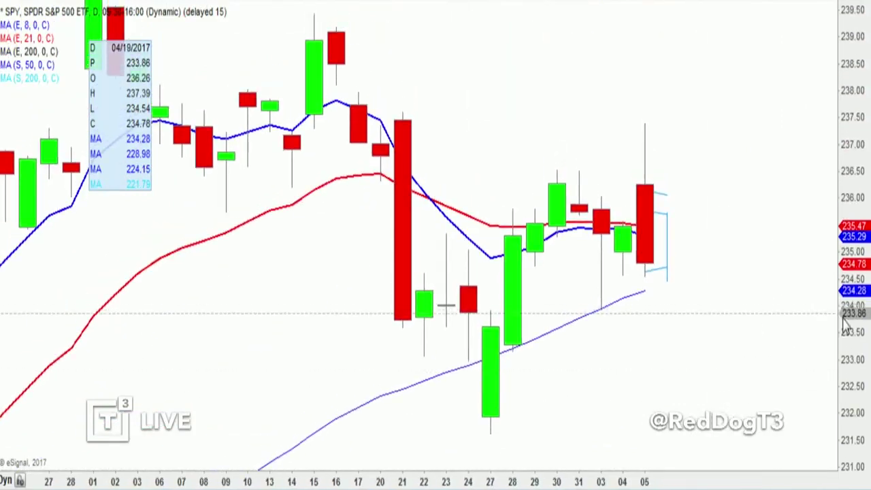
{"action": "left_click_drag", "start_coordinate": [850, 319], "coordinate": [848, 365]}
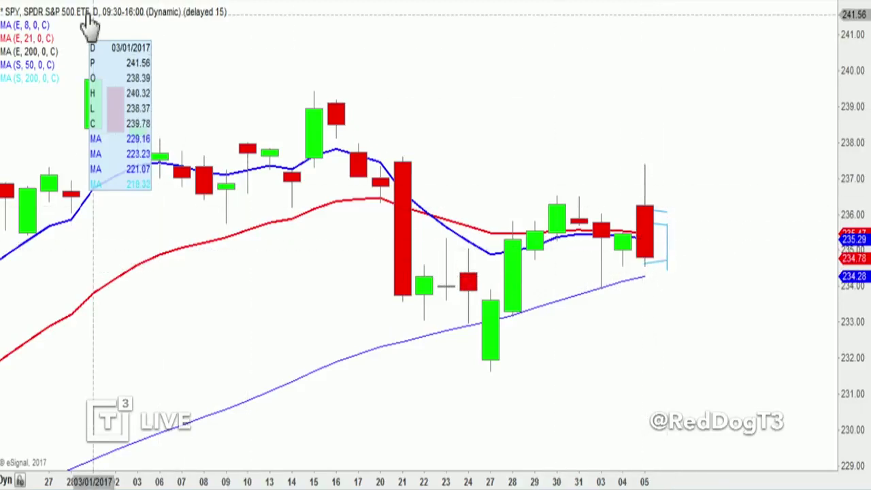
Draw a descending resistance line across recent SPY daily highs and widen the view to months.
{"action": "left_click_drag", "start_coordinate": [560, 189], "coordinate": [476, 184]}
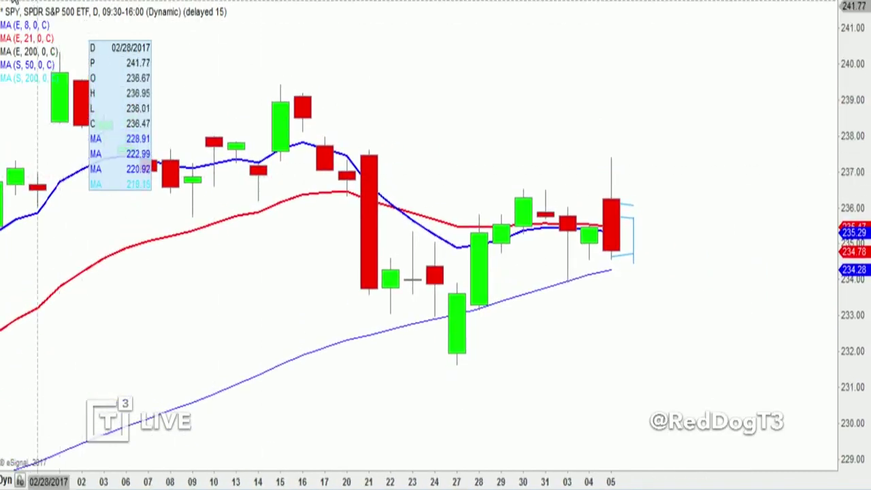
{"action": "left_click_drag", "start_coordinate": [458, 166], "coordinate": [655, 211]}
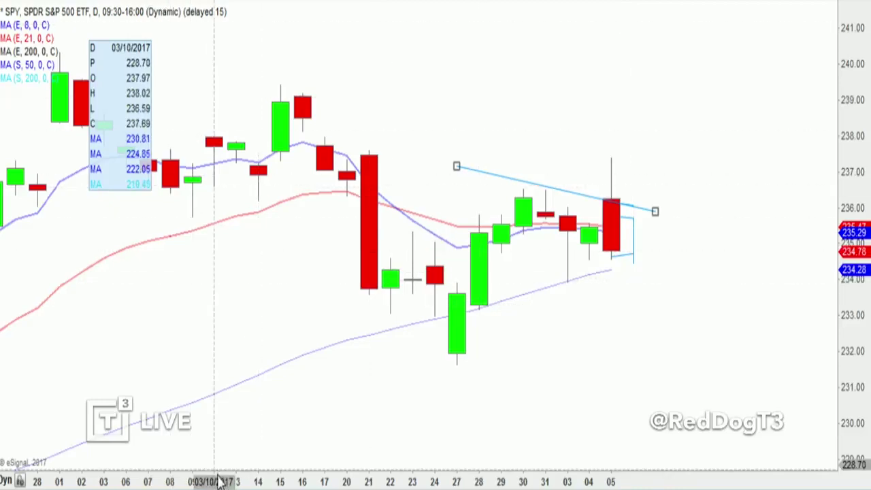
{"action": "left_click_drag", "start_coordinate": [343, 480], "coordinate": [730, 384]}
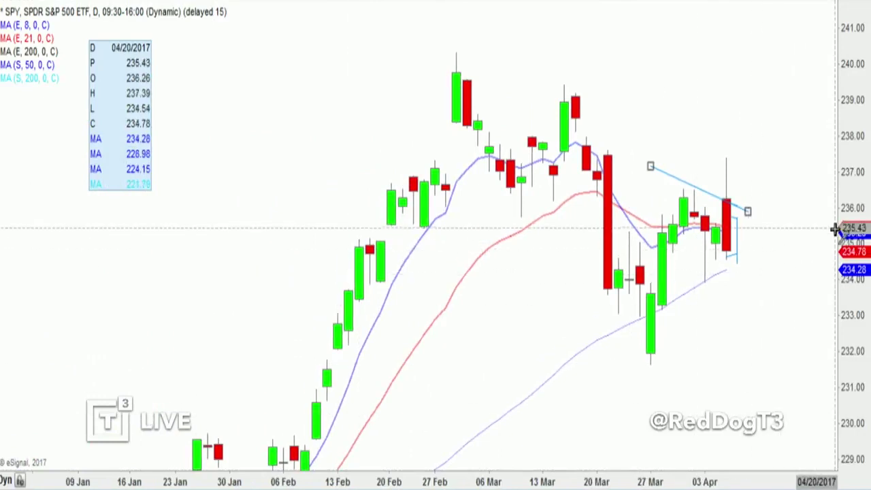
{"action": "left_click_drag", "start_coordinate": [835, 230], "coordinate": [850, 295]}
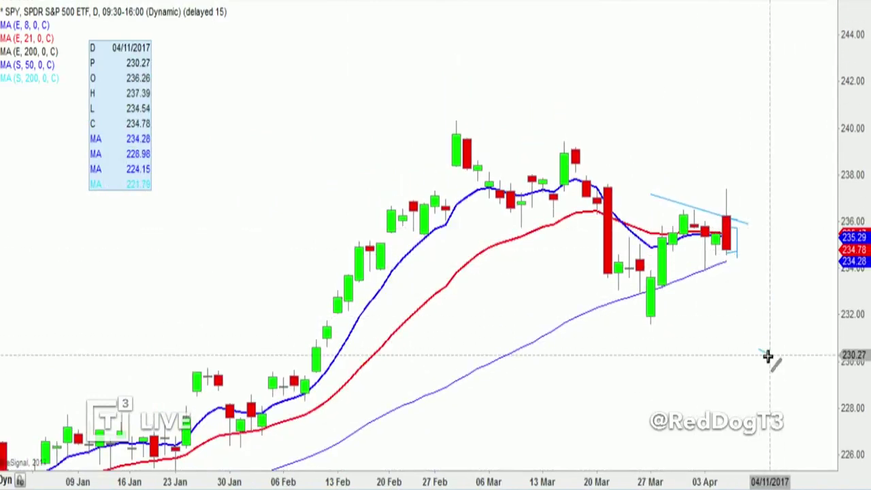
{"action": "left_click_drag", "start_coordinate": [769, 359], "coordinate": [761, 308]}
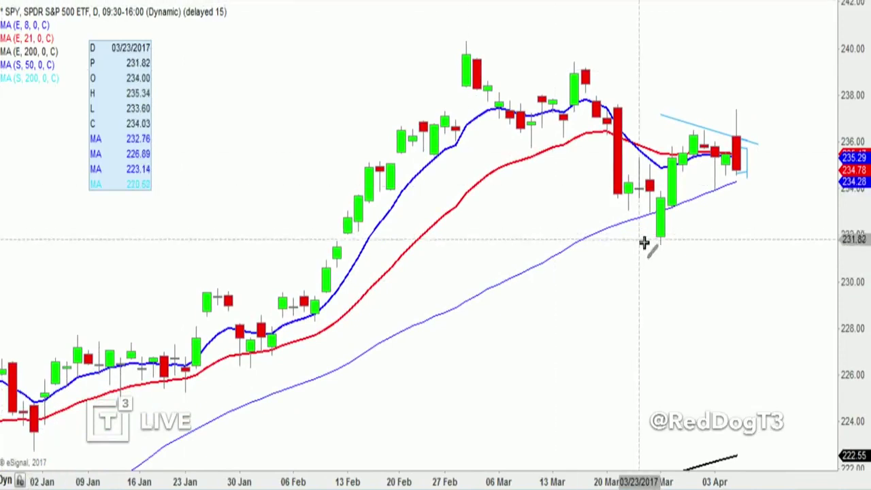
Draw a rising line from the late-March low and a falling one from the early-March high.
{"action": "left_click_drag", "start_coordinate": [629, 280], "coordinate": [762, 164]}
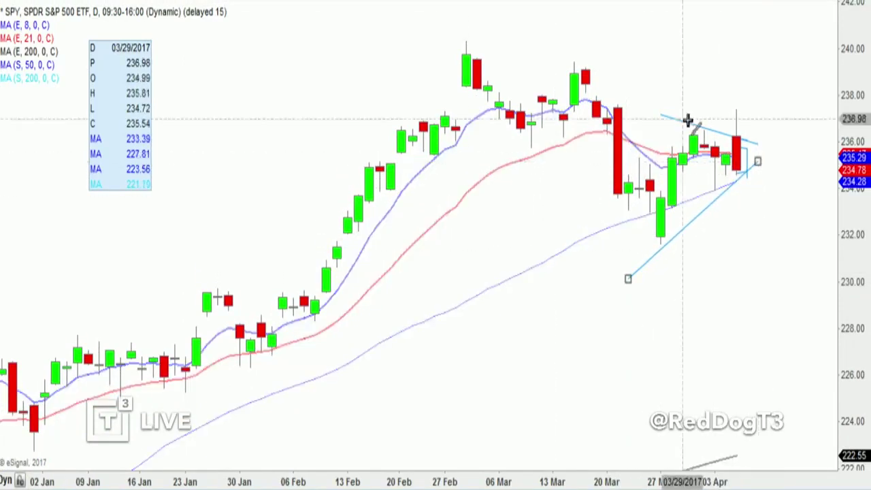
{"action": "left_click_drag", "start_coordinate": [521, 48], "coordinate": [768, 151]}
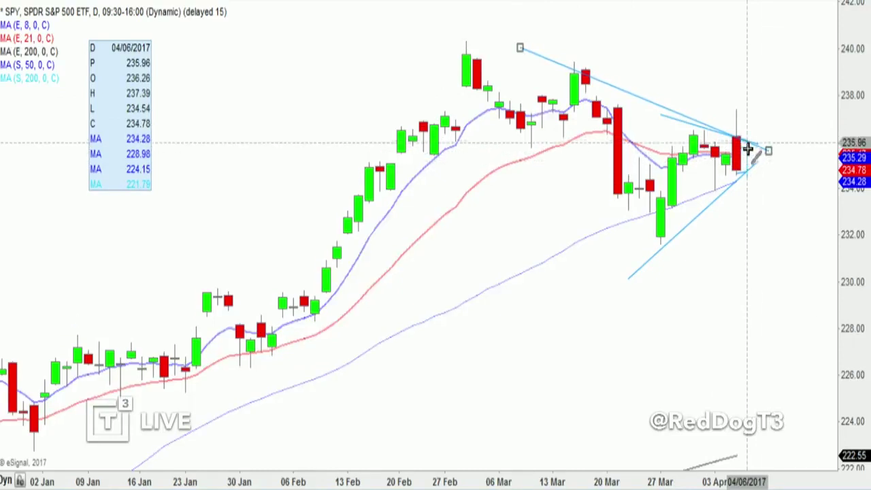
{"action": "left_click", "coordinate": [751, 214]}
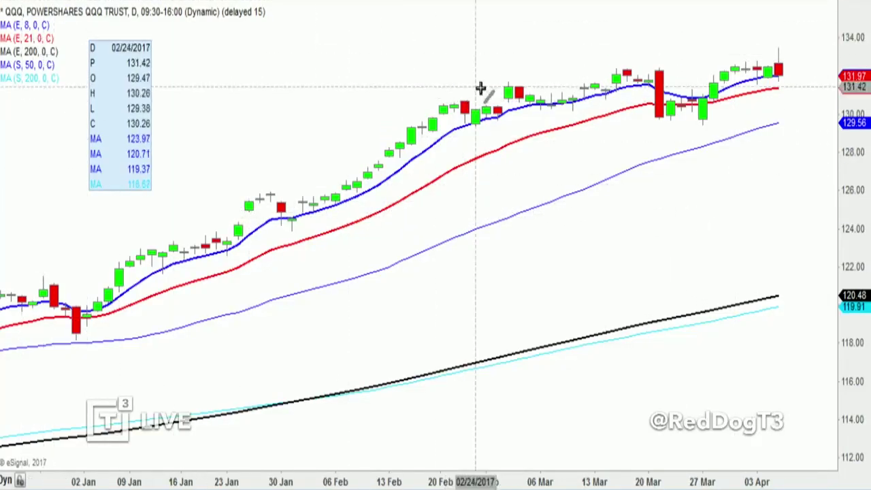
Draw a horizontal resistance line near 132.6 across QQQ's March highs and a short support near 131.7.
{"action": "left_click_drag", "start_coordinate": [541, 63], "coordinate": [794, 66]}
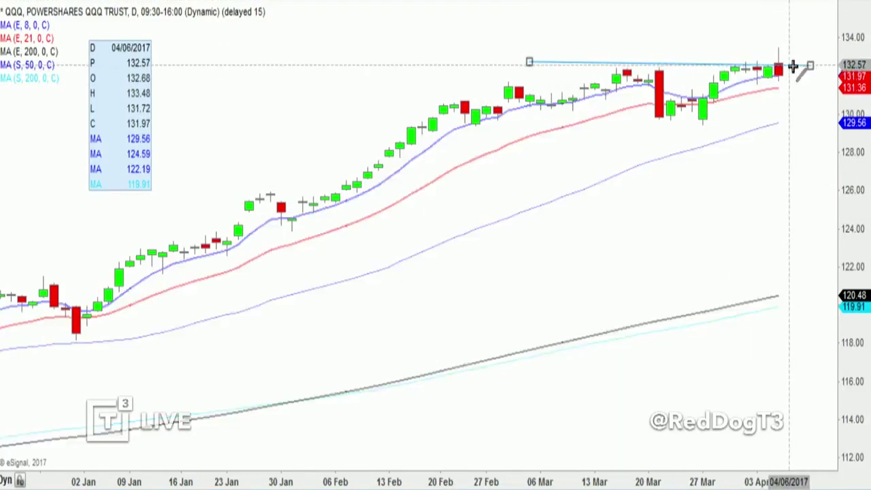
{"action": "left_click", "coordinate": [706, 85]}
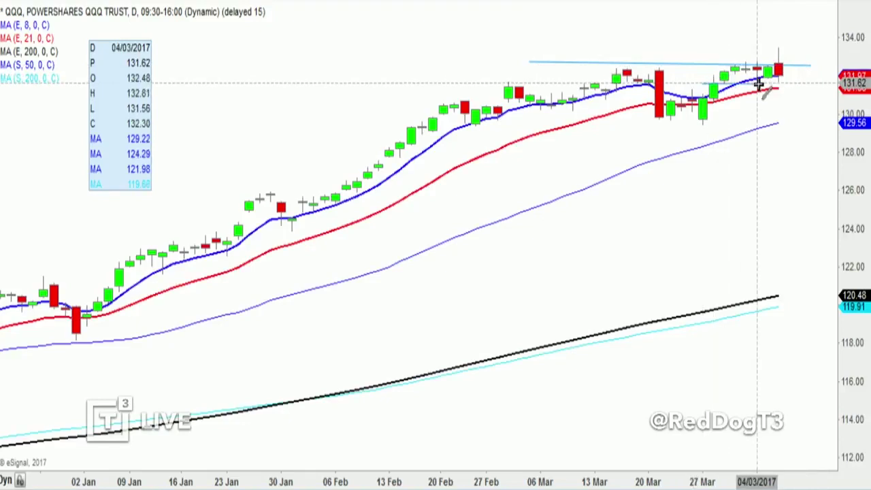
{"action": "left_click", "coordinate": [793, 80]}
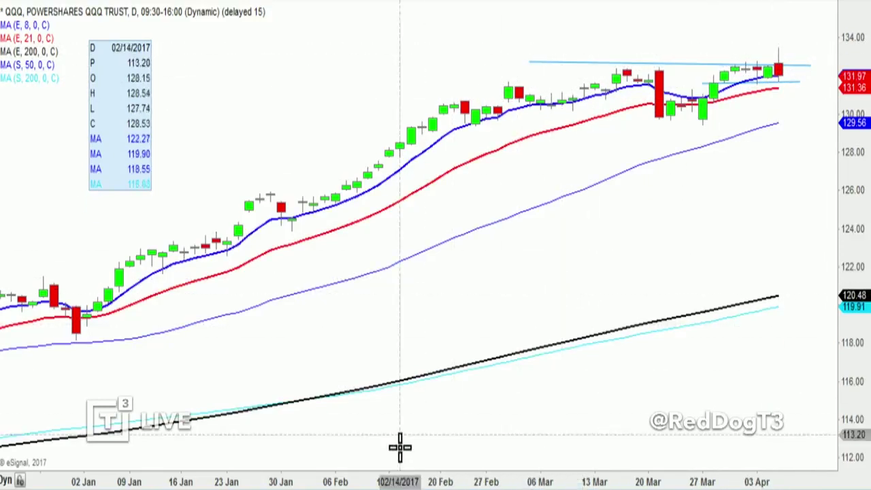
{"action": "left_click_drag", "start_coordinate": [374, 480], "coordinate": [598, 482]}
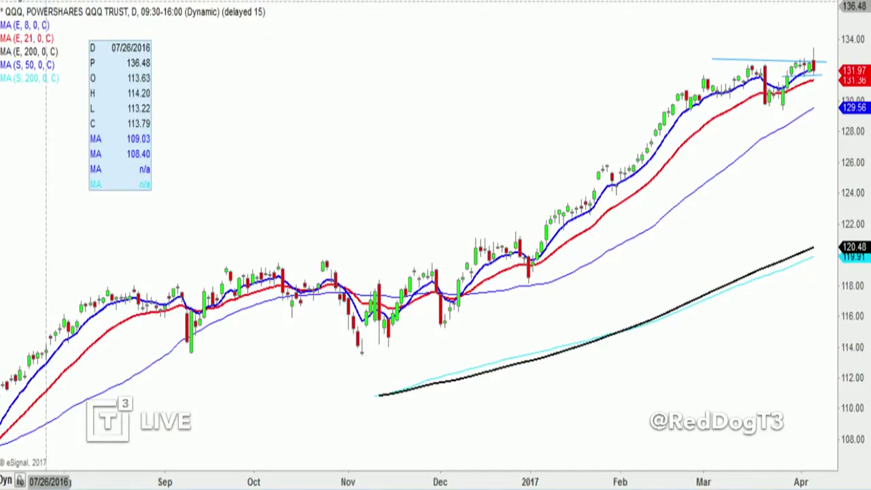
Draw a QQQ autumn-highs resistance line and rising lines from November and December lows, then 5-minute interval.
{"action": "left_click_drag", "start_coordinate": [213, 230], "coordinate": [571, 239]}
{"action": "mouse_move", "coordinate": [347, 376]}
{"action": "left_mouse_down"}
{"action": "mouse_move", "coordinate": [570, 284]}
{"action": "mouse_move", "coordinate": [693, 195]}
{"action": "mouse_move", "coordinate": [826, 129]}
{"action": "left_mouse_up"}
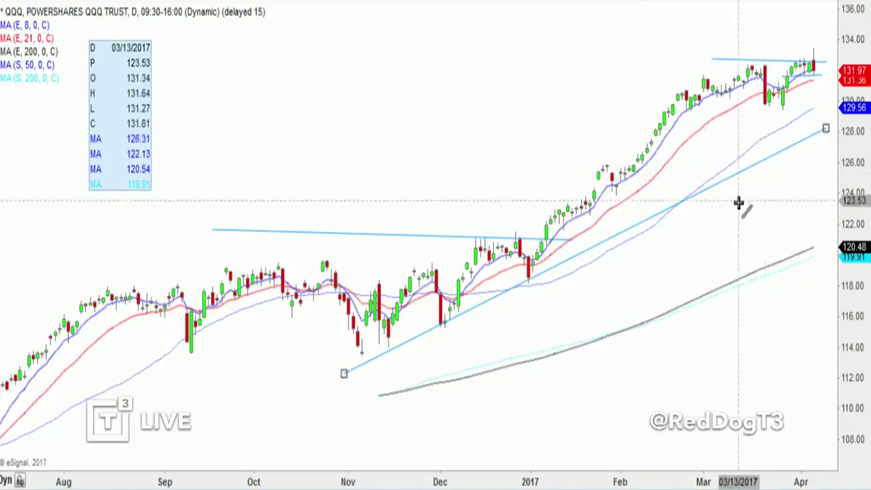
{"action": "left_click_drag", "start_coordinate": [528, 282], "coordinate": [825, 82]}
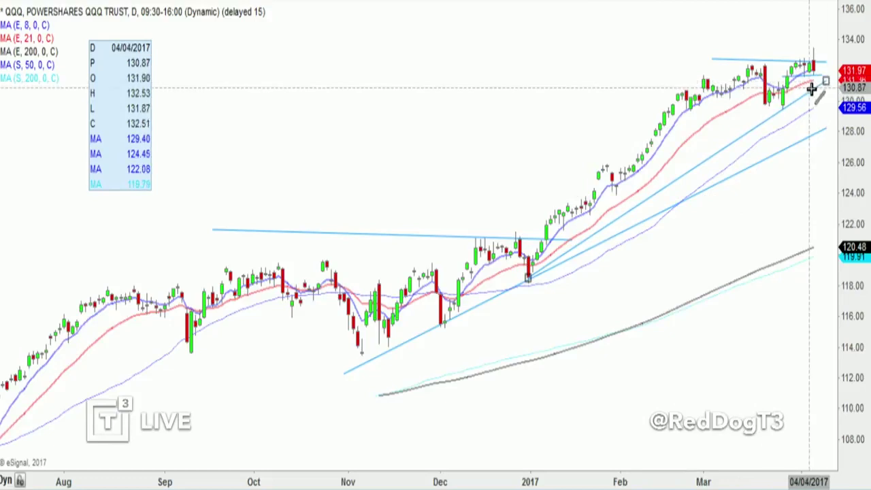
{"action": "left_click_drag", "start_coordinate": [537, 272], "coordinate": [776, 71]}
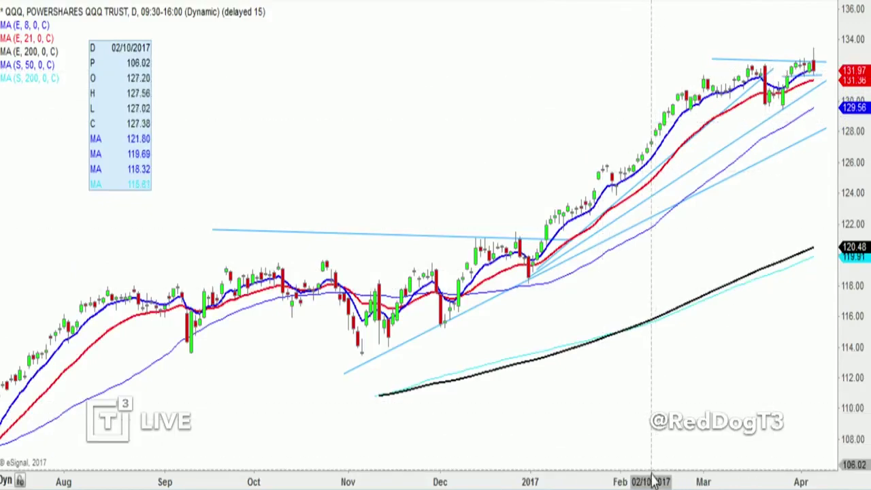
{"action": "scroll", "coordinate": [650, 482], "scroll_direction": "up", "scroll_amount": 5}
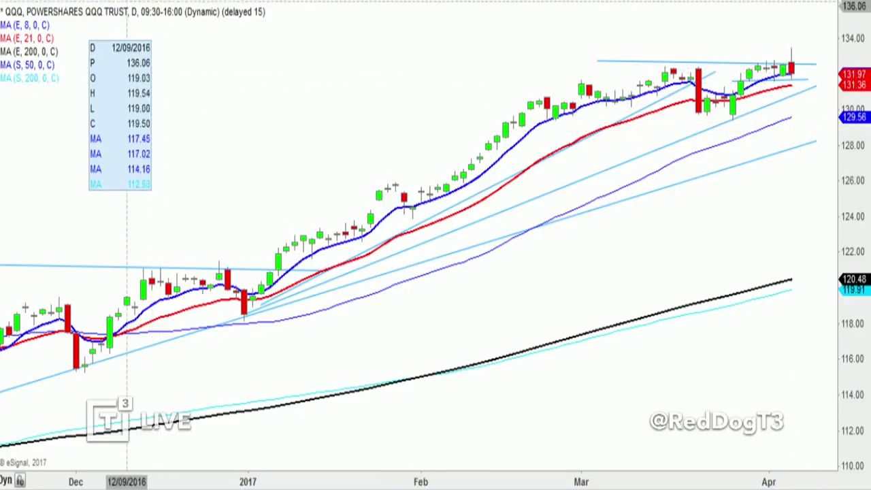
{"action": "key", "text": "Return"}
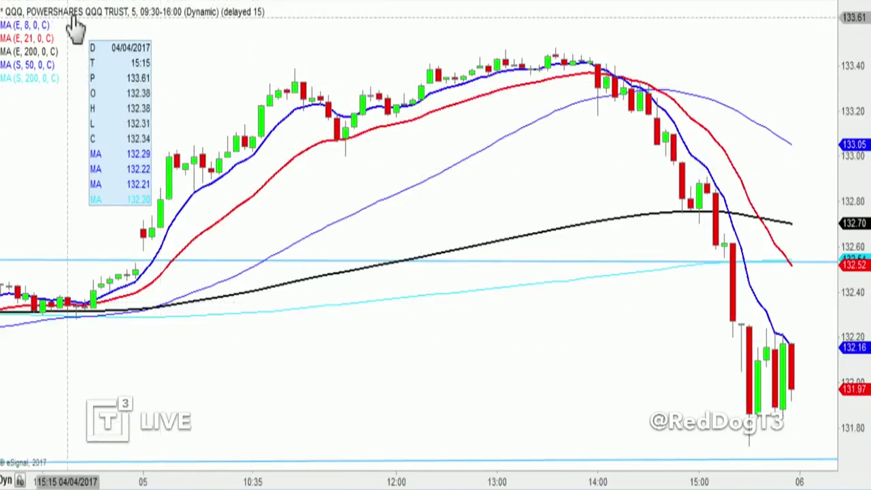
Draw a steep falling line from the midday peak and a rising line toward 132.54.
{"action": "mouse_move", "coordinate": [582, 71]}
{"action": "left_mouse_down"}
{"action": "mouse_move", "coordinate": [666, 394]}
{"action": "mouse_move", "coordinate": [664, 415]}
{"action": "left_mouse_up"}
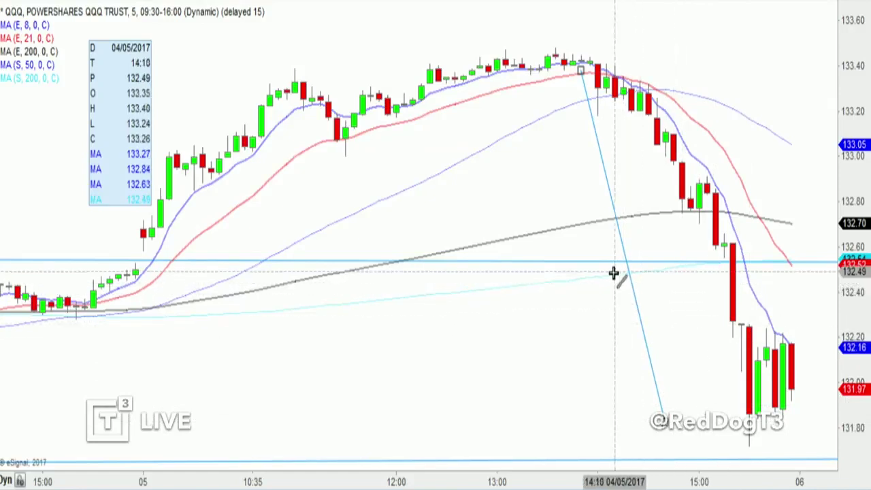
{"action": "mouse_move", "coordinate": [612, 284]}
{"action": "left_mouse_down"}
{"action": "mouse_move", "coordinate": [773, 326]}
{"action": "mouse_move", "coordinate": [789, 270]}
{"action": "mouse_move", "coordinate": [797, 278]}
{"action": "mouse_move", "coordinate": [674, 249]}
{"action": "mouse_move", "coordinate": [792, 259]}
{"action": "left_mouse_up"}
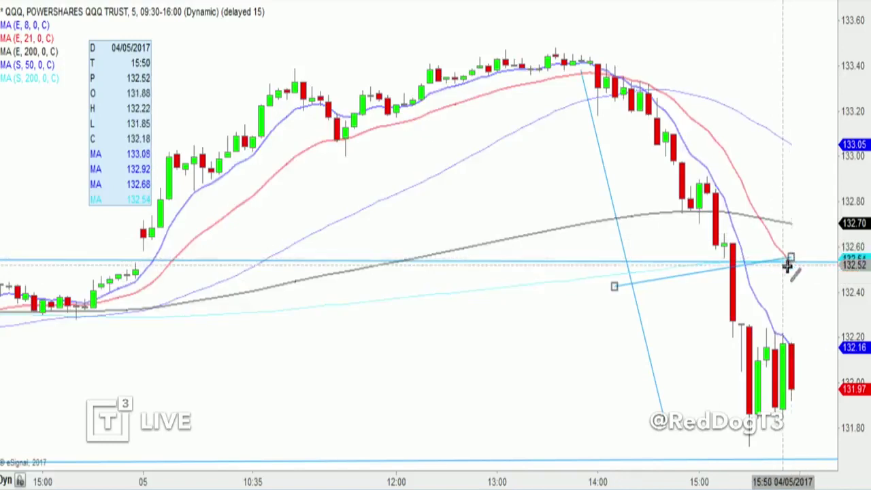
{"action": "left_click", "coordinate": [602, 224]}
{"action": "left_click", "coordinate": [793, 226]}
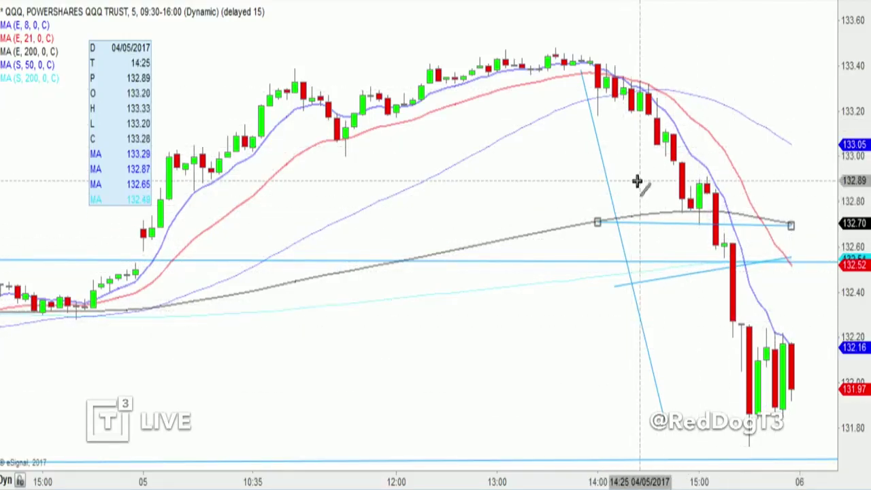
Add a projected rise from the low to 132.54 and a support line near 131.86.
{"action": "mouse_move", "coordinate": [664, 411]}
{"action": "left_mouse_down"}
{"action": "mouse_move", "coordinate": [761, 299]}
{"action": "mouse_move", "coordinate": [777, 256]}
{"action": "mouse_move", "coordinate": [835, 387]}
{"action": "left_mouse_up"}
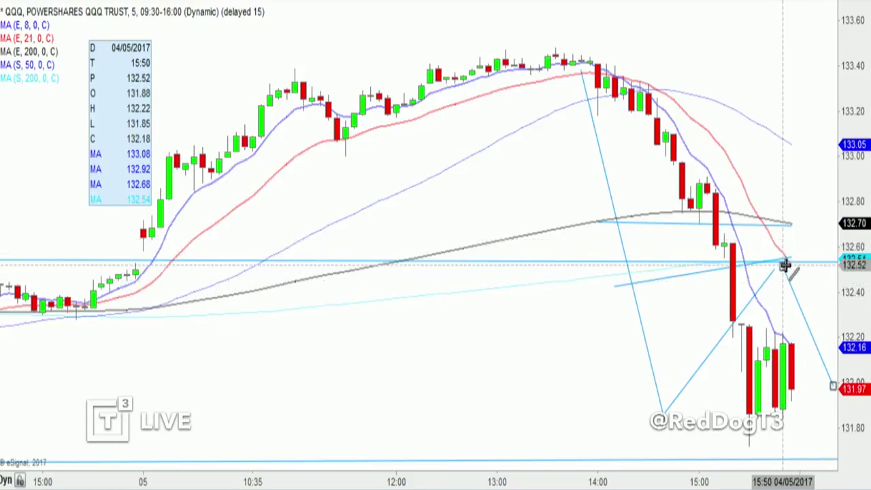
{"action": "left_click_drag", "start_coordinate": [632, 423], "coordinate": [808, 416]}
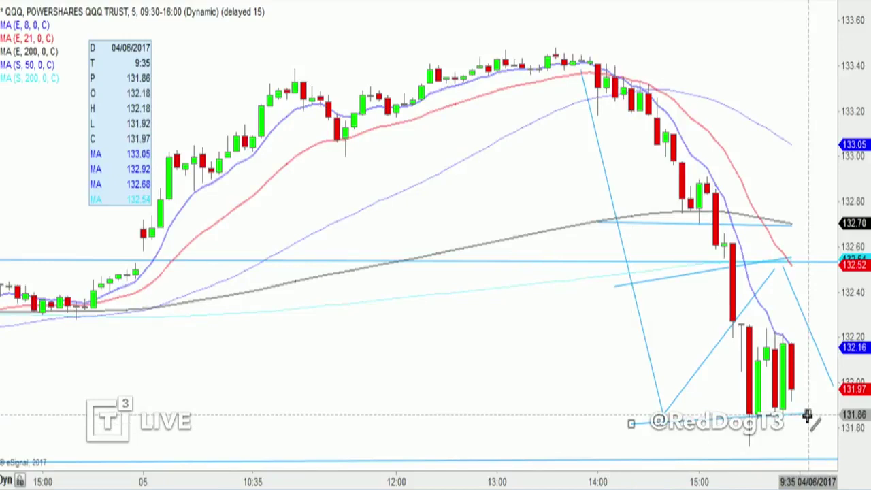
{"action": "left_click", "coordinate": [494, 386]}
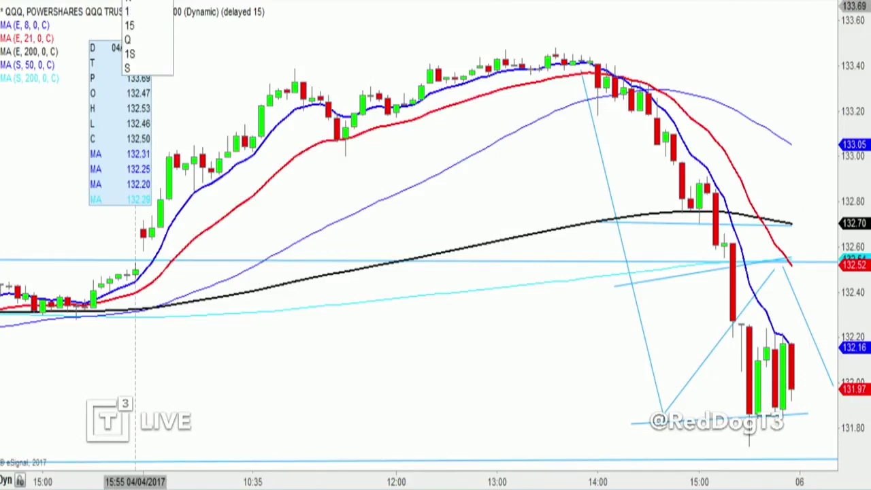
Switch back to daily bars and load the AMZN chart.
{"action": "key", "text": "Return"}
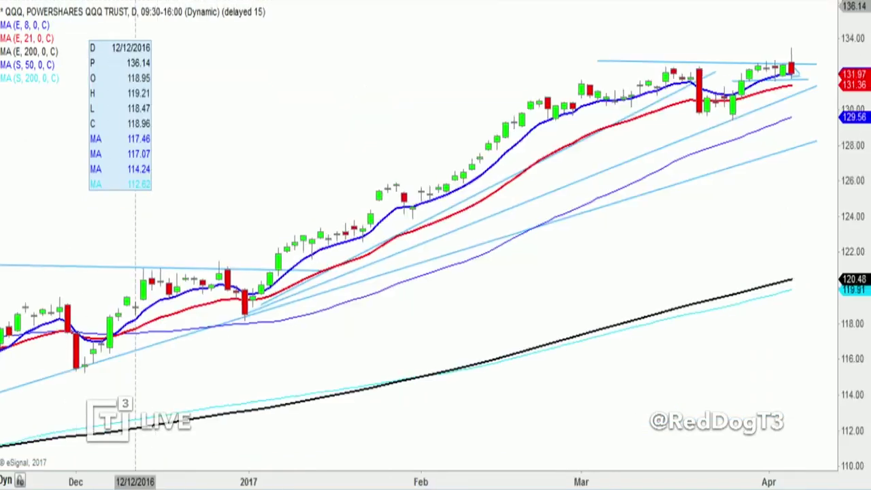
{"action": "type", "text": "AMZN"}
{"action": "key", "text": "Return"}
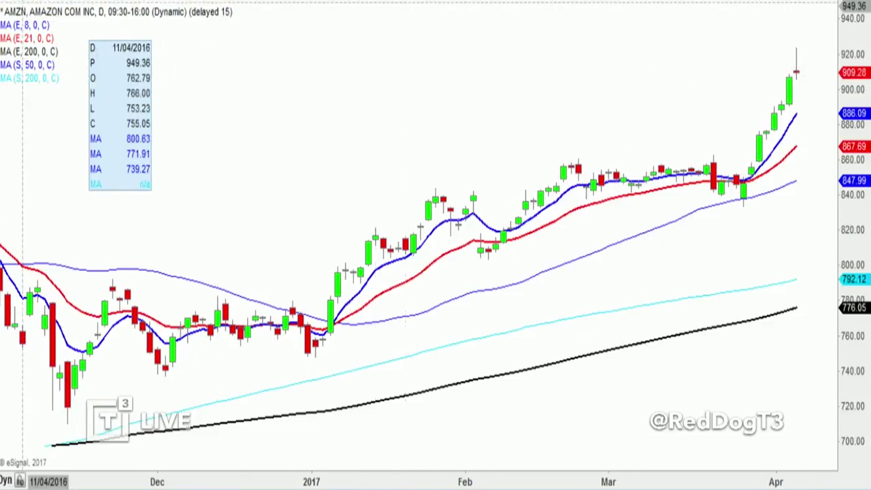
Draw a falling resistance line across the February–March highs and a flat support near 838.
{"action": "mouse_move", "coordinate": [465, 129]}
{"action": "left_mouse_down"}
{"action": "mouse_move", "coordinate": [748, 147]}
{"action": "mouse_move", "coordinate": [744, 157]}
{"action": "mouse_move", "coordinate": [773, 160]}
{"action": "left_mouse_up"}
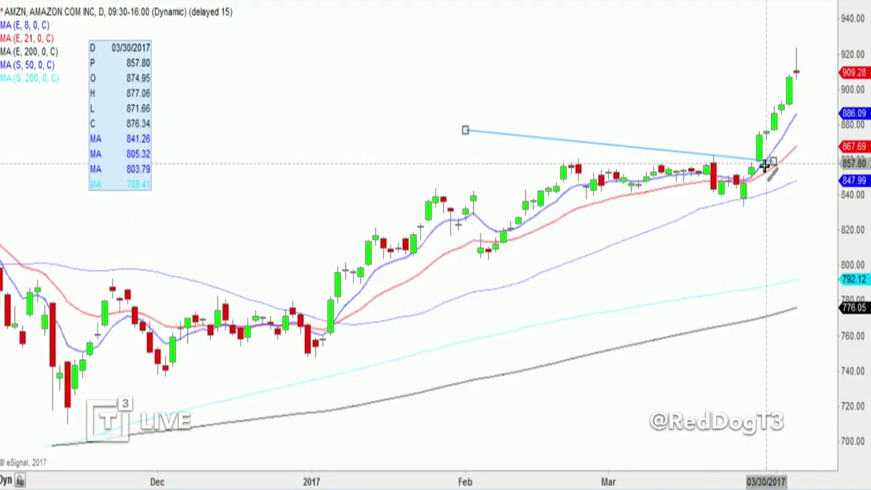
{"action": "mouse_move", "coordinate": [548, 202]}
{"action": "left_mouse_down"}
{"action": "mouse_move", "coordinate": [712, 208]}
{"action": "mouse_move", "coordinate": [760, 199]}
{"action": "left_mouse_up"}
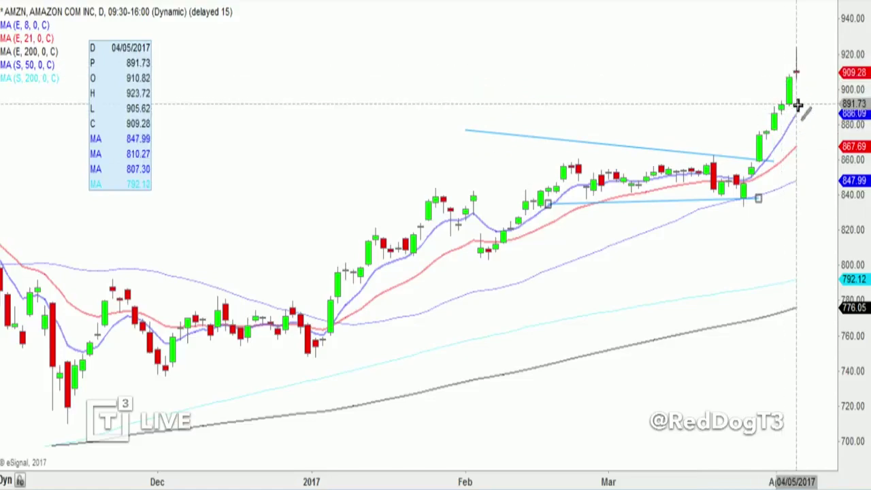
{"action": "left_click", "coordinate": [719, 85]}
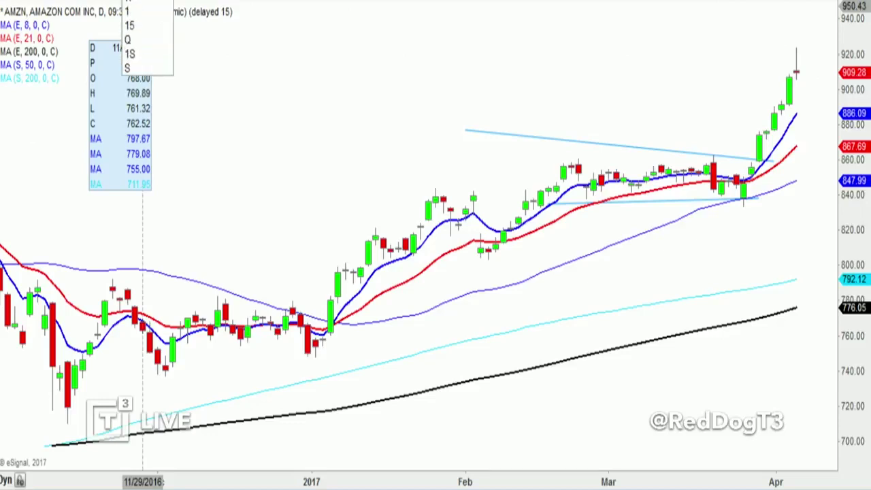
Switch AMZN to 5-minute bars and draw lines from the 10:05 high and 9:35 low.
{"action": "key", "text": "Return"}
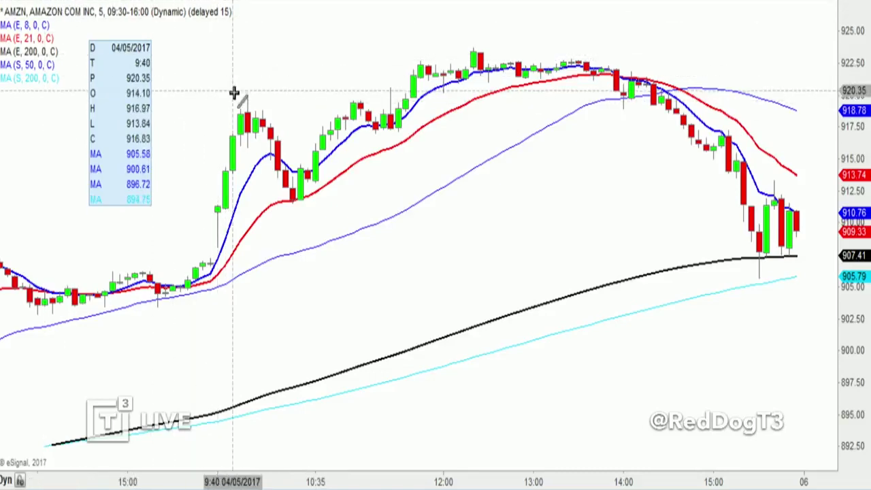
{"action": "left_click_drag", "start_coordinate": [225, 96], "coordinate": [415, 107]}
{"action": "left_click_drag", "start_coordinate": [227, 236], "coordinate": [630, 71]}
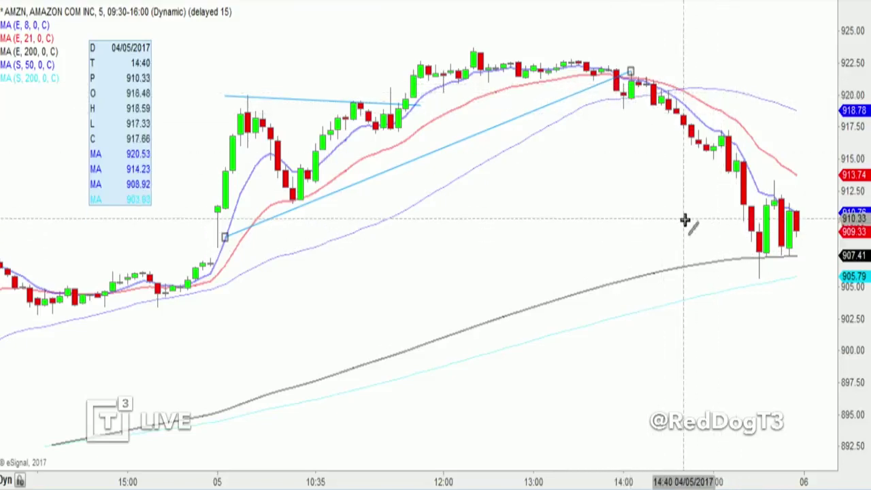
Add a horizontal level near 915 and a short rising line, then return to daily bars.
{"action": "left_click_drag", "start_coordinate": [578, 159], "coordinate": [810, 160]}
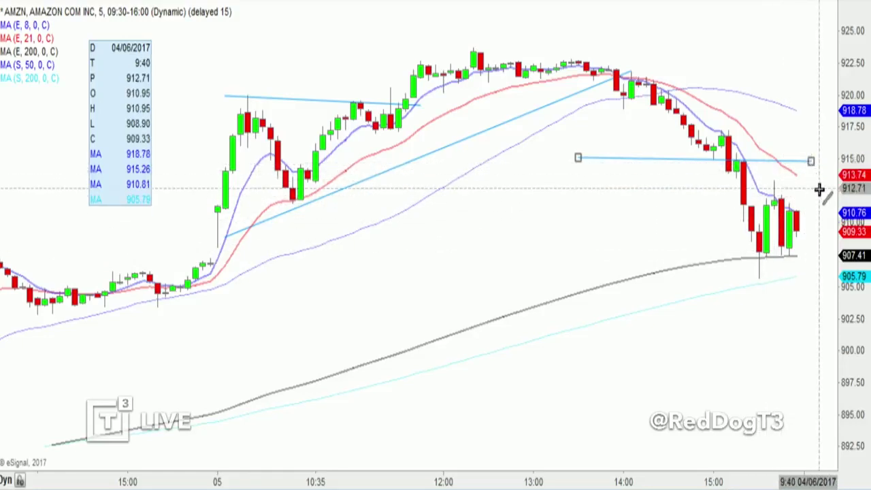
{"action": "left_click_drag", "start_coordinate": [713, 291], "coordinate": [810, 273]}
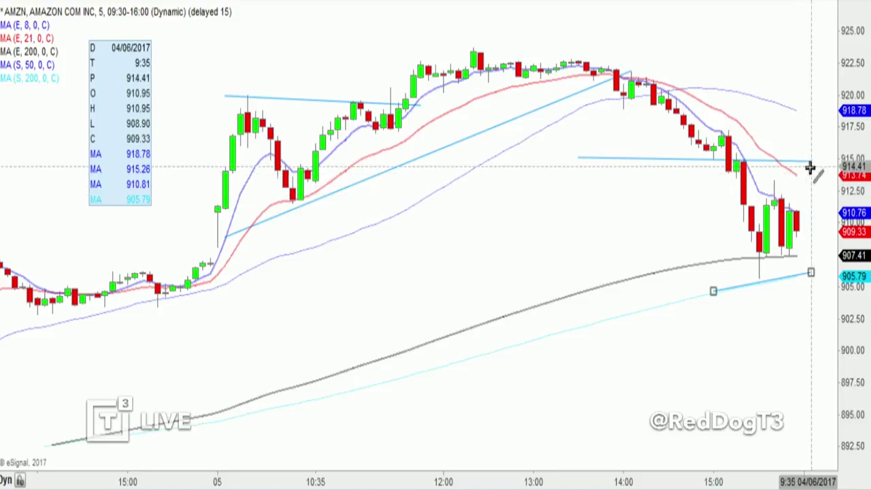
{"action": "left_click", "coordinate": [574, 238]}
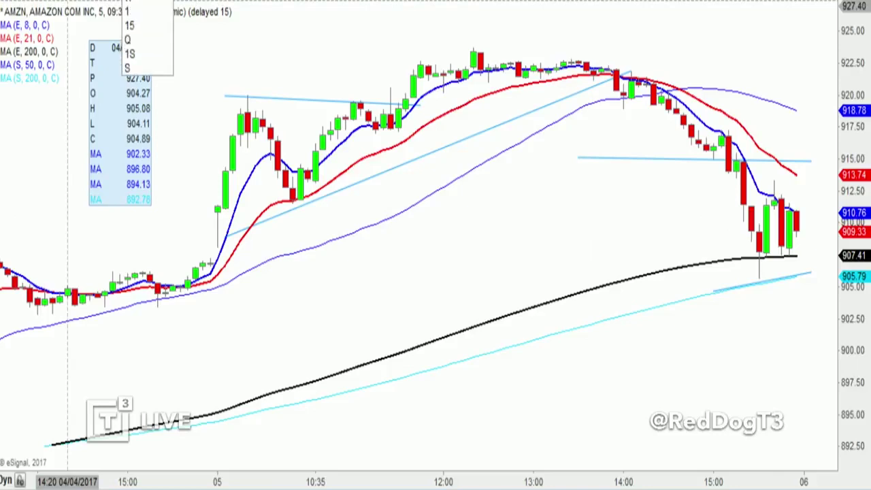
{"action": "key", "text": "Return"}
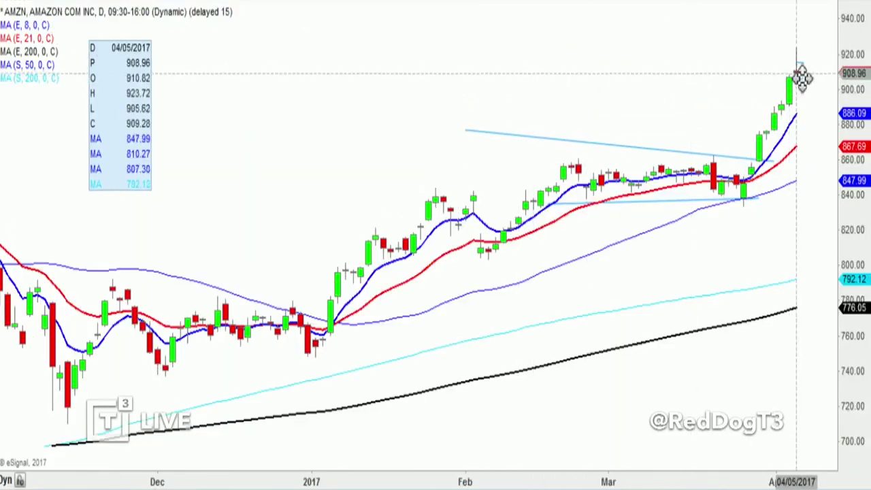